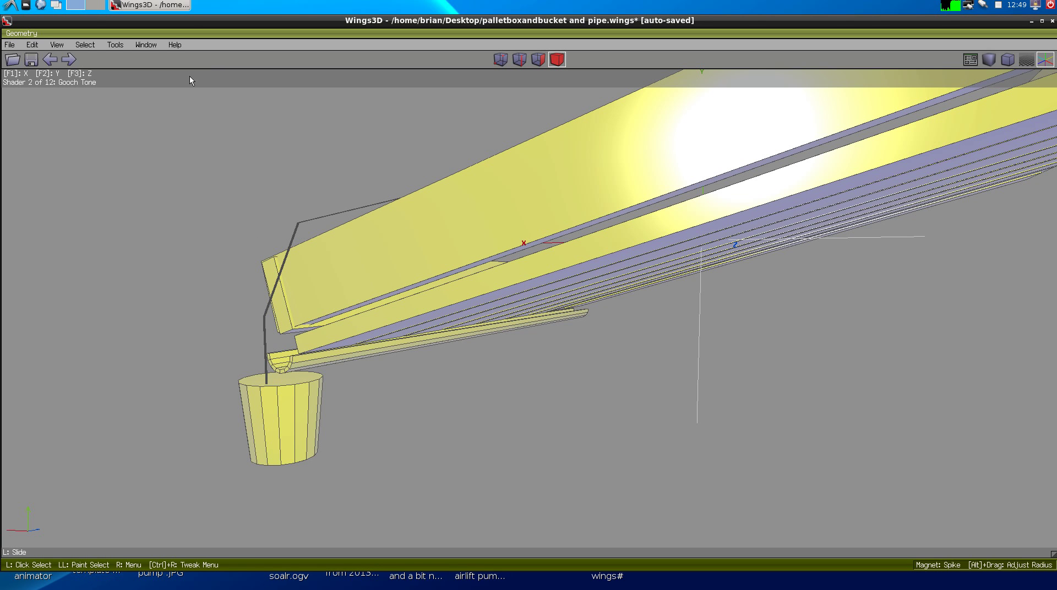
- Auto-rotate the camera around the pallet garden, stopping on the gutter's lower end and bucket
{"action": "left_click", "coordinate": [63, 48]}
{"action": "left_click", "coordinate": [86, 310]}
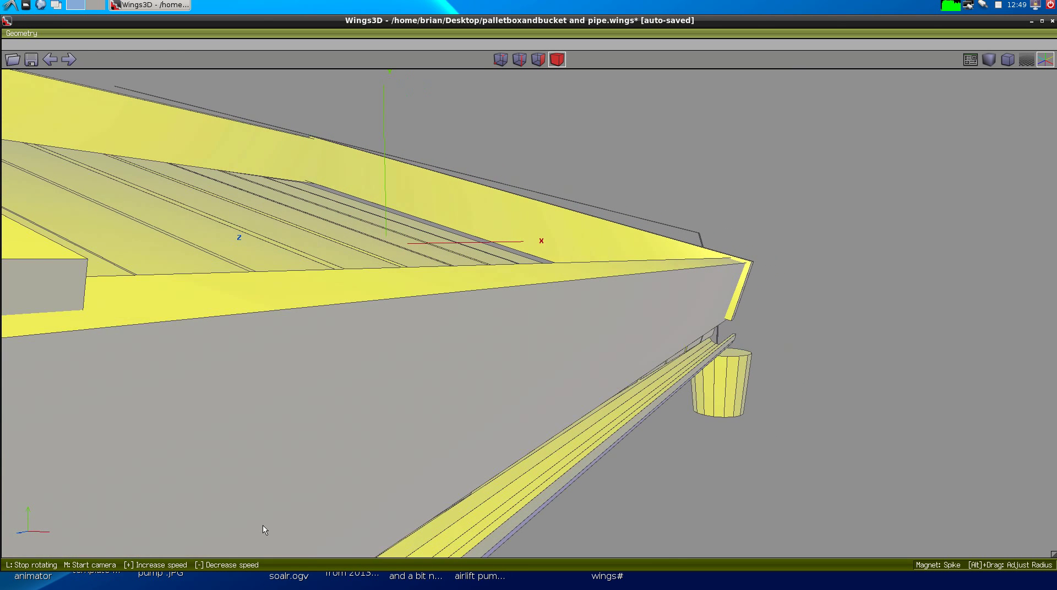
{"action": "left_click", "coordinate": [264, 530]}
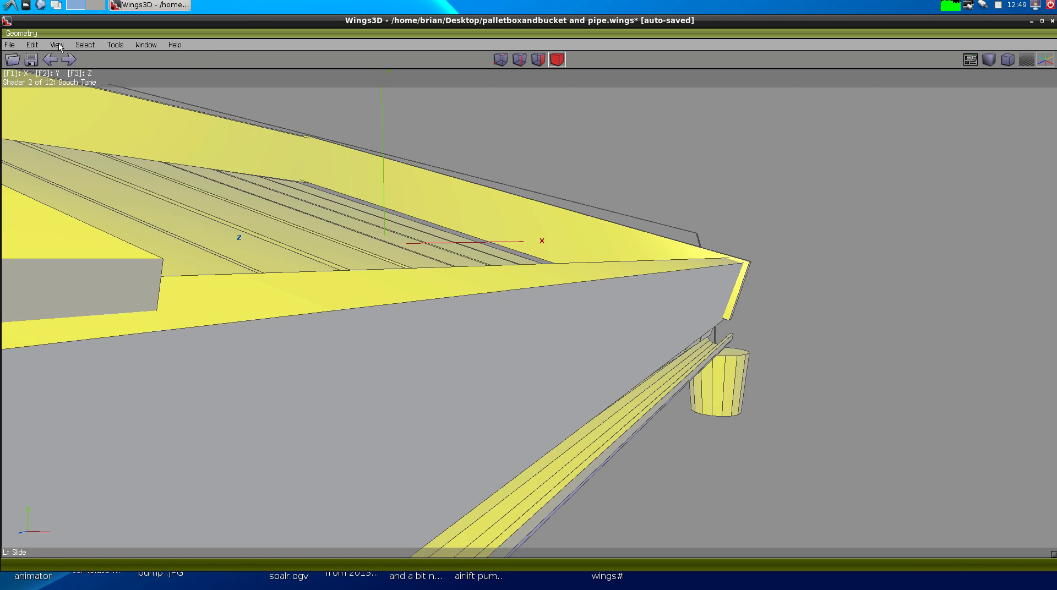
- Restart View > Auto Rotate so the camera circles the pallet, pipe and bucket
{"action": "left_click", "coordinate": [58, 47]}
{"action": "left_click", "coordinate": [88, 311]}
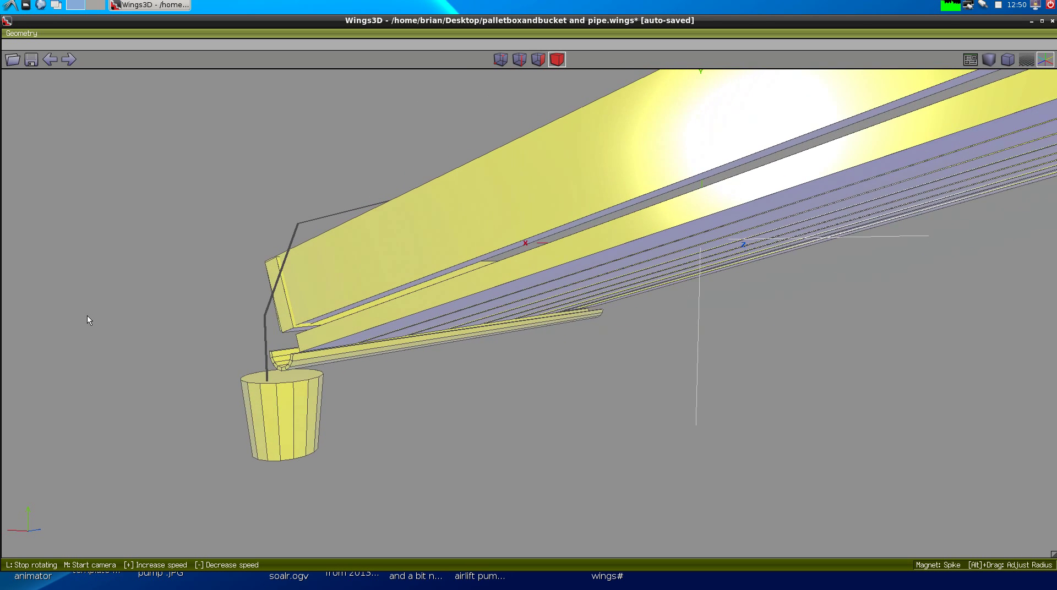
- Halt the auto-rotation on the pallet underside, gutter spout, pipe and hanging bucket
{"action": "left_click", "coordinate": [114, 390]}
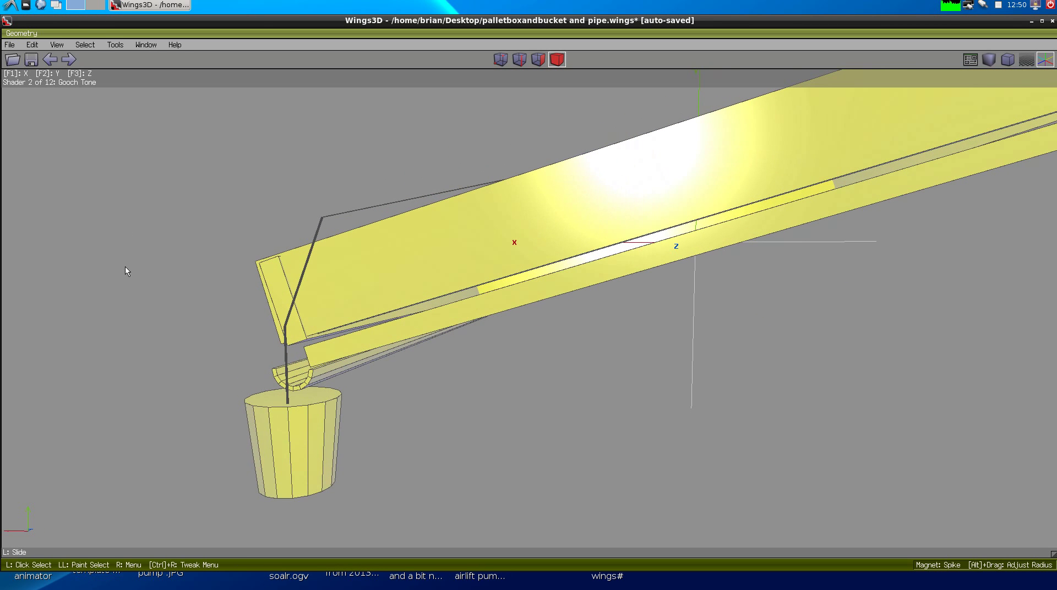